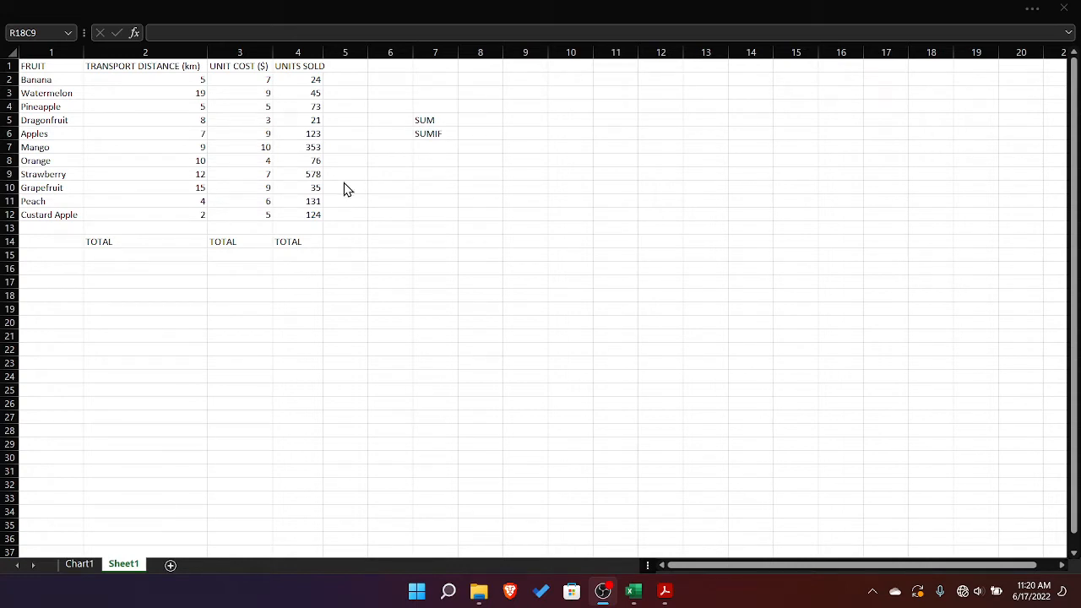
- Total the transport distances of all fruits, R2C2 to R12C2, with a SUM formula in cell R15C2
click(112, 253)
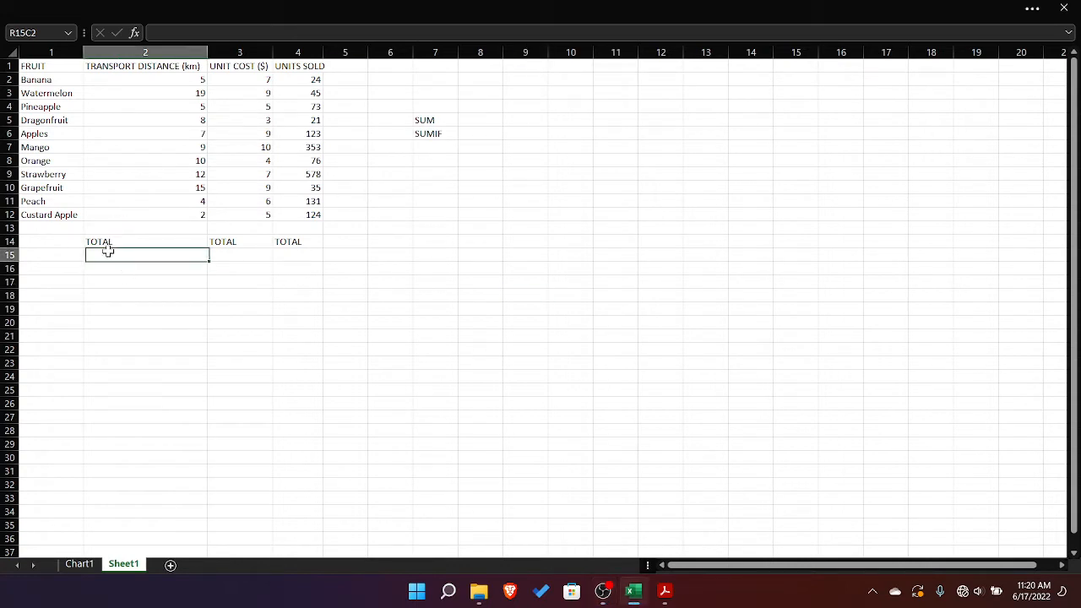
text(=SU)
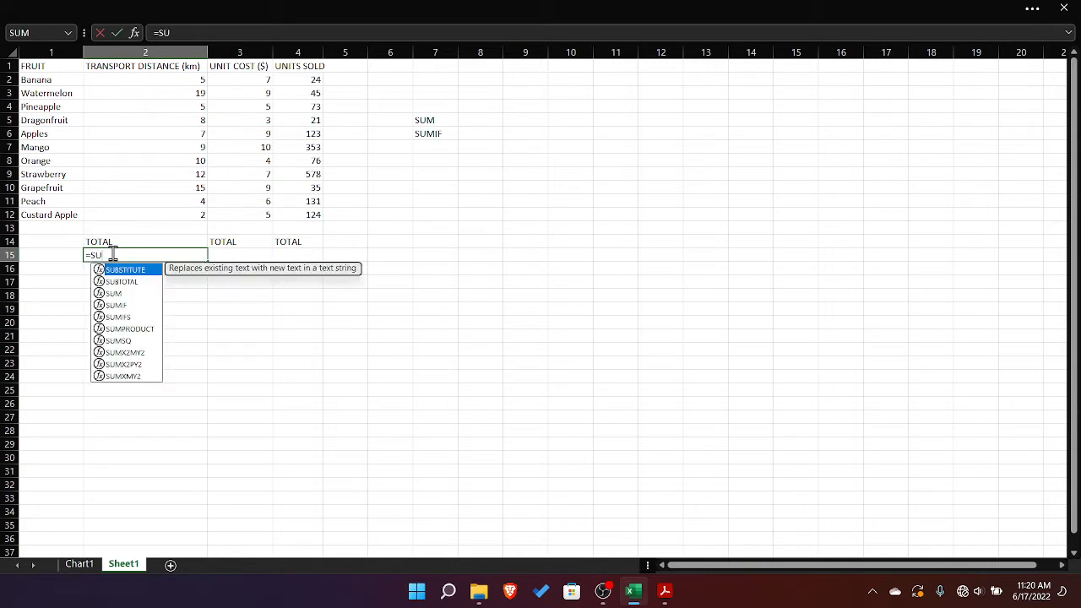
text(M()
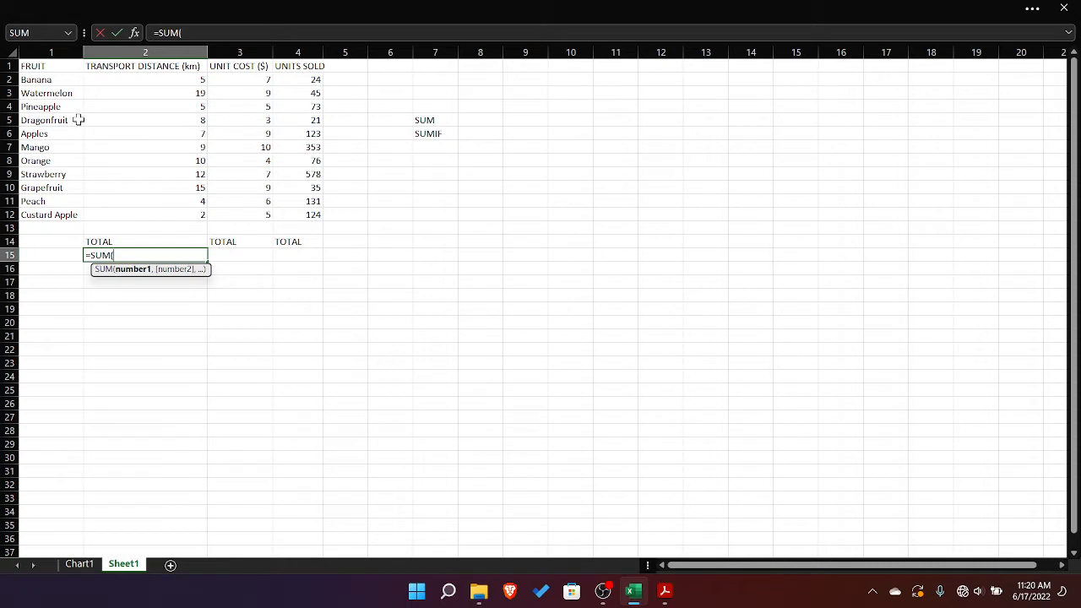
drag(156, 77, 159, 220)
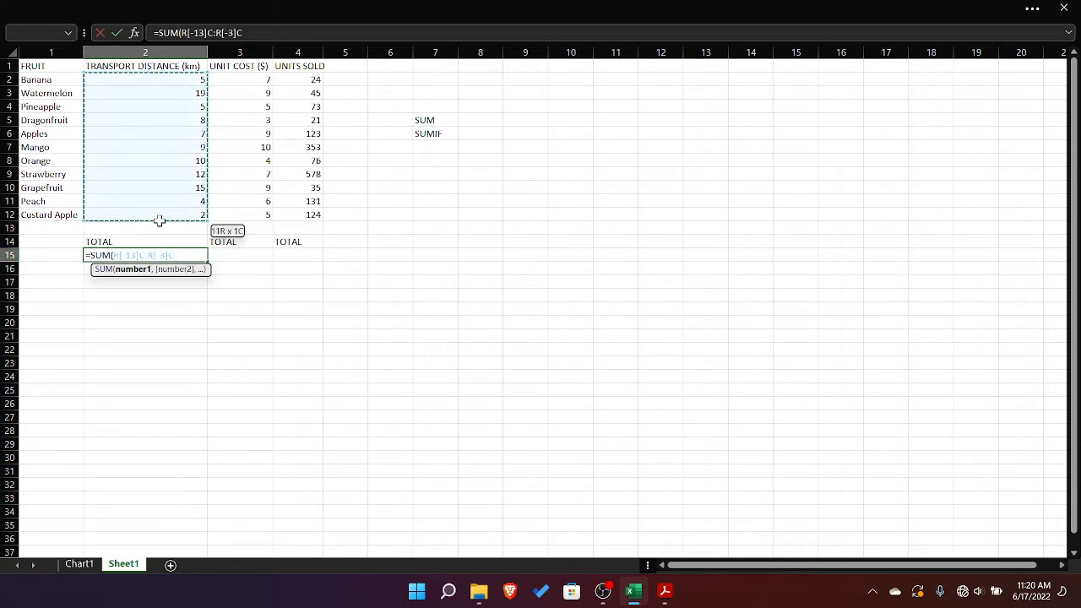
text())
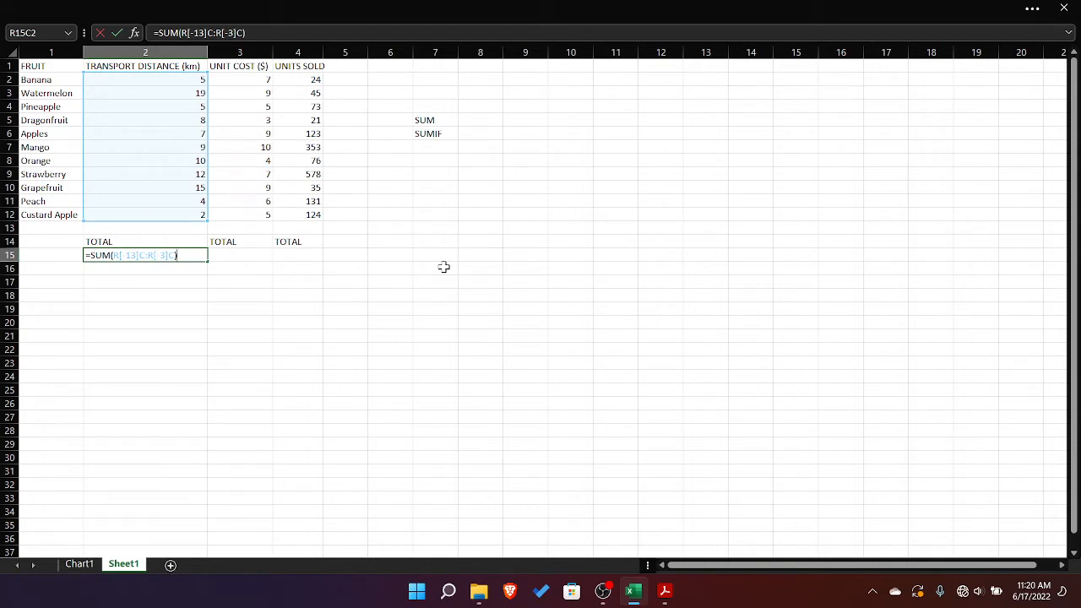
key(Return)
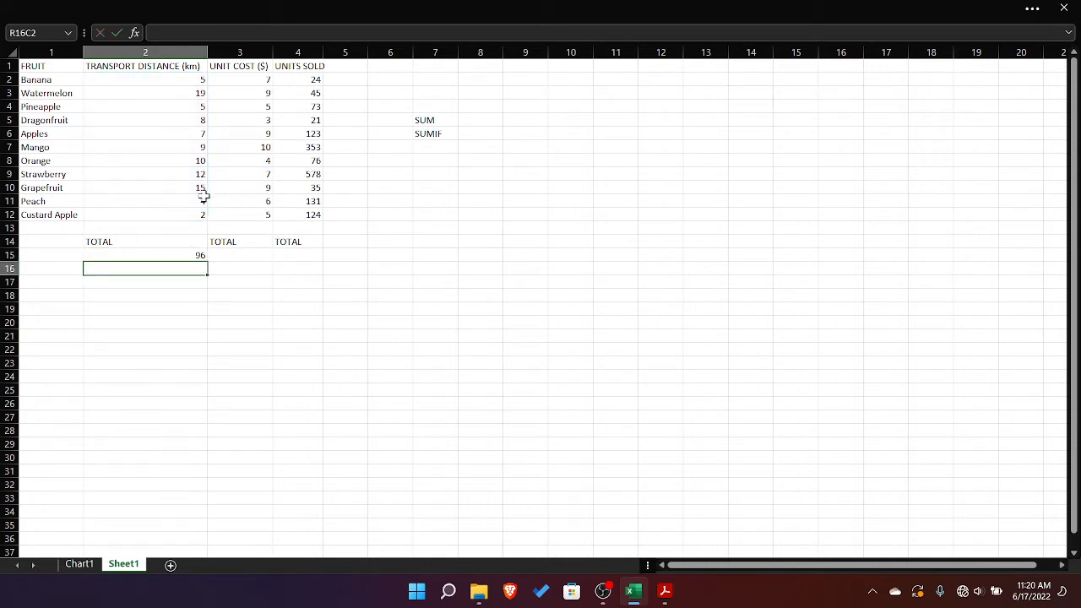
- Total the unit costs of all fruits, R2C3 to R12C3, with a SUM formula in cell R15C3
click(240, 254)
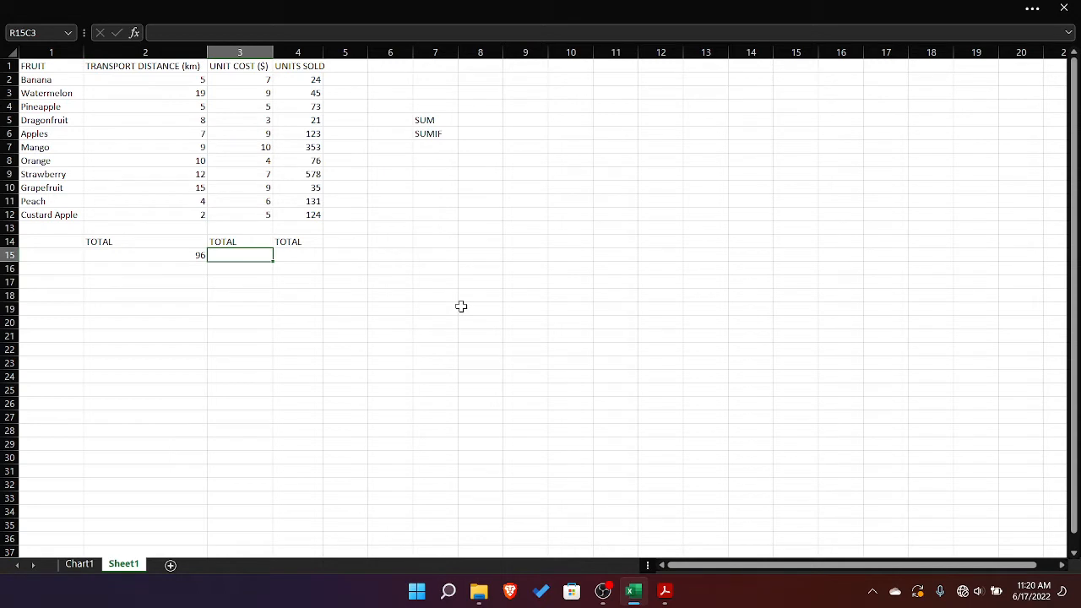
text(=SUM()
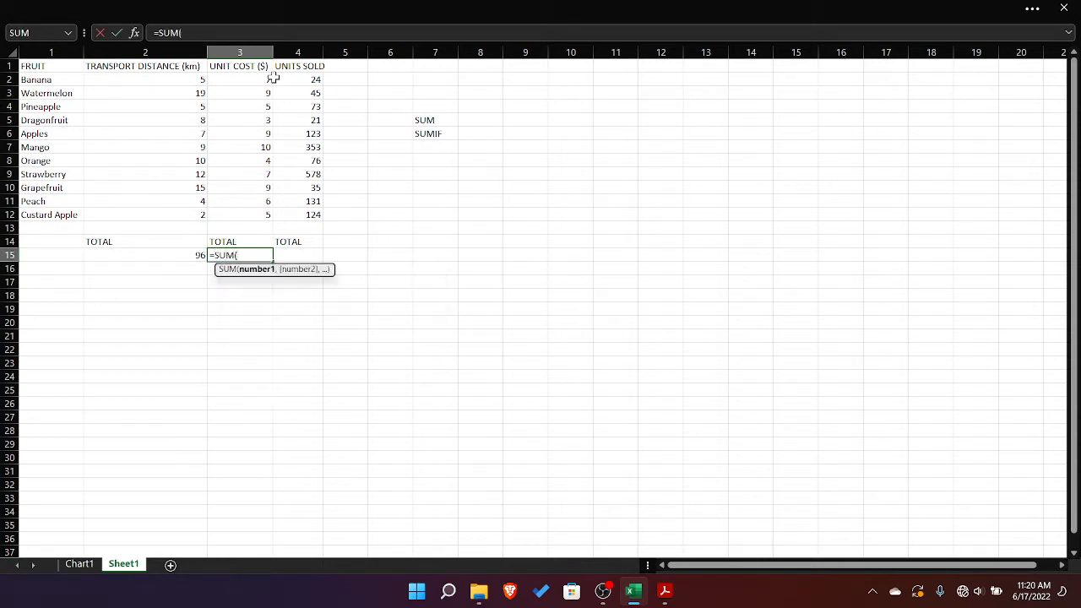
drag(273, 77, 267, 217)
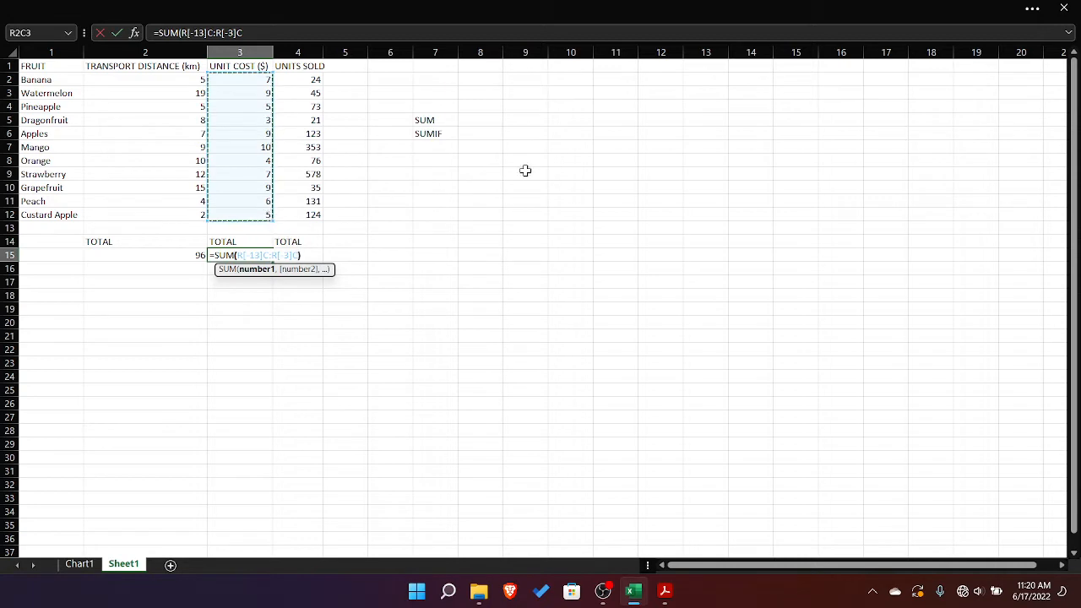
text())
key(Return)
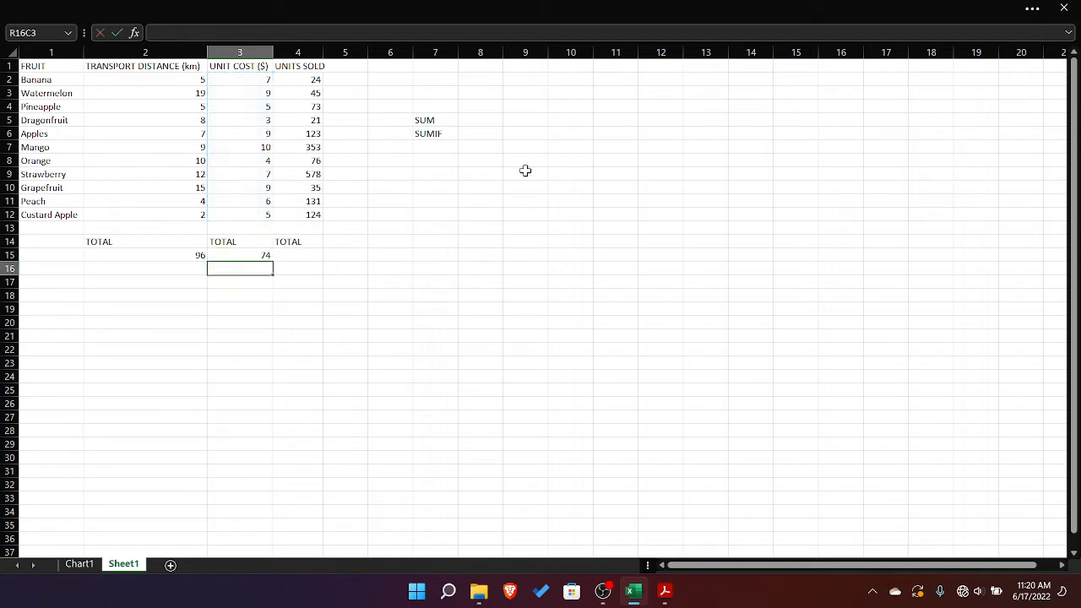
- Total the units sold of all fruits, R2C4 to R12C4, with a SUM formula in cell R15C4
click(299, 256)
text(=SUM()
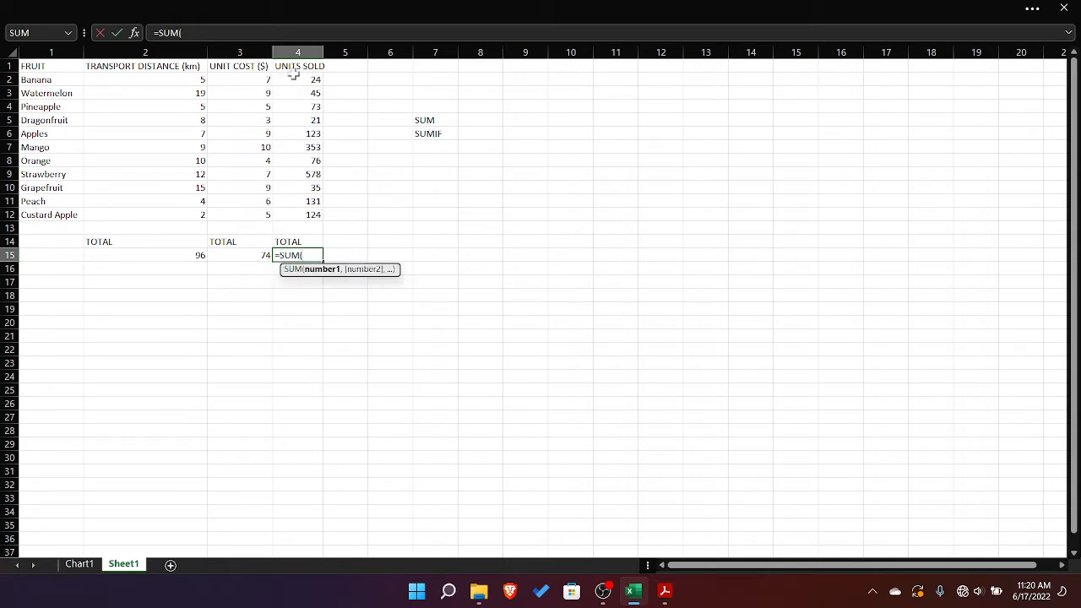
drag(299, 79, 312, 215)
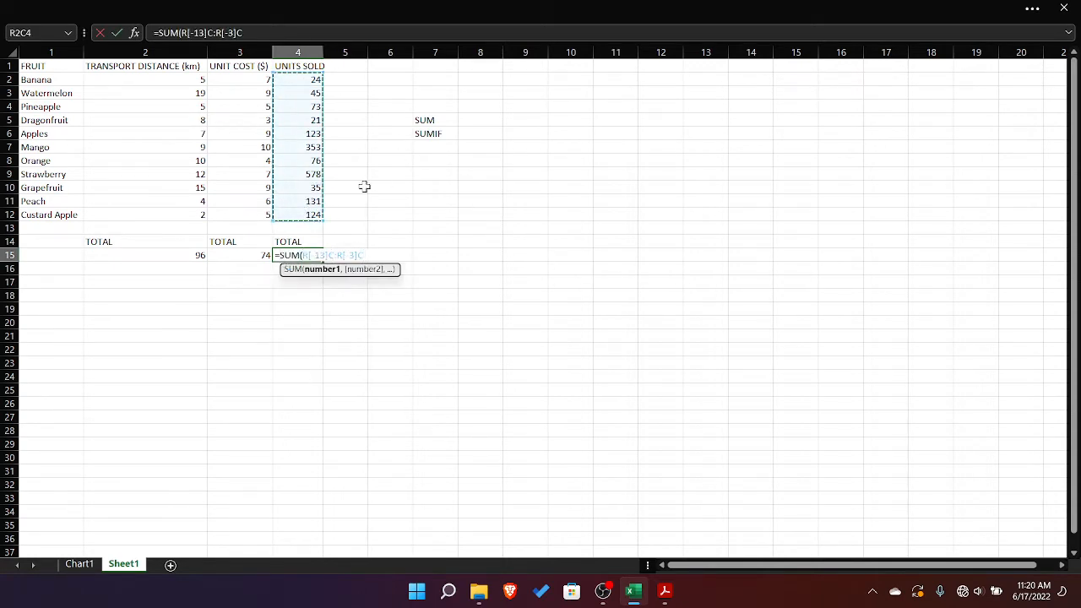
key(Return)
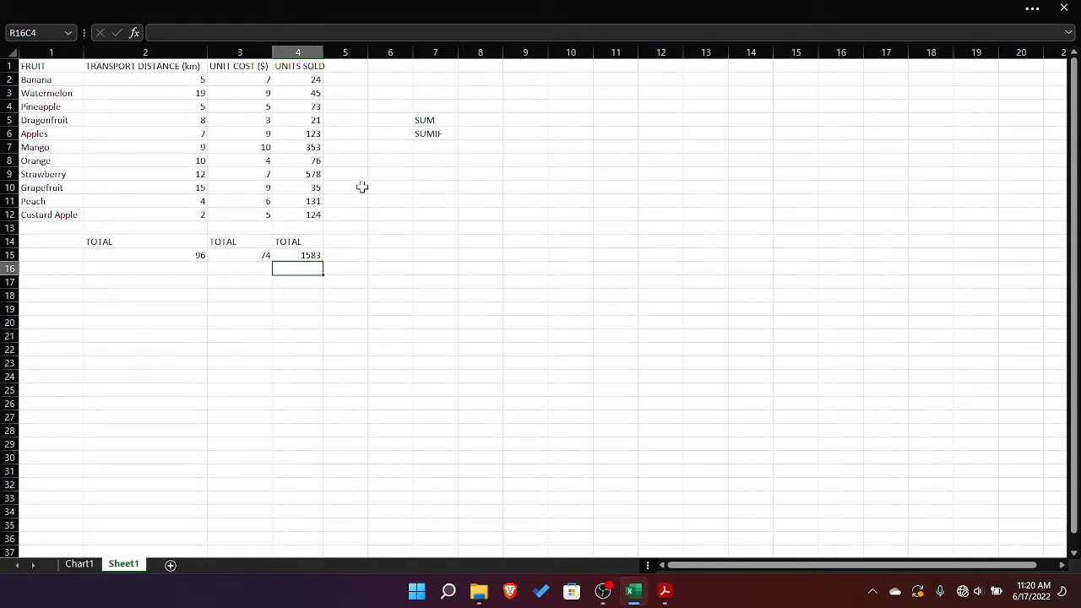
- Enter the description "Addition" beside the SUM label, in cell R5C8
click(468, 123)
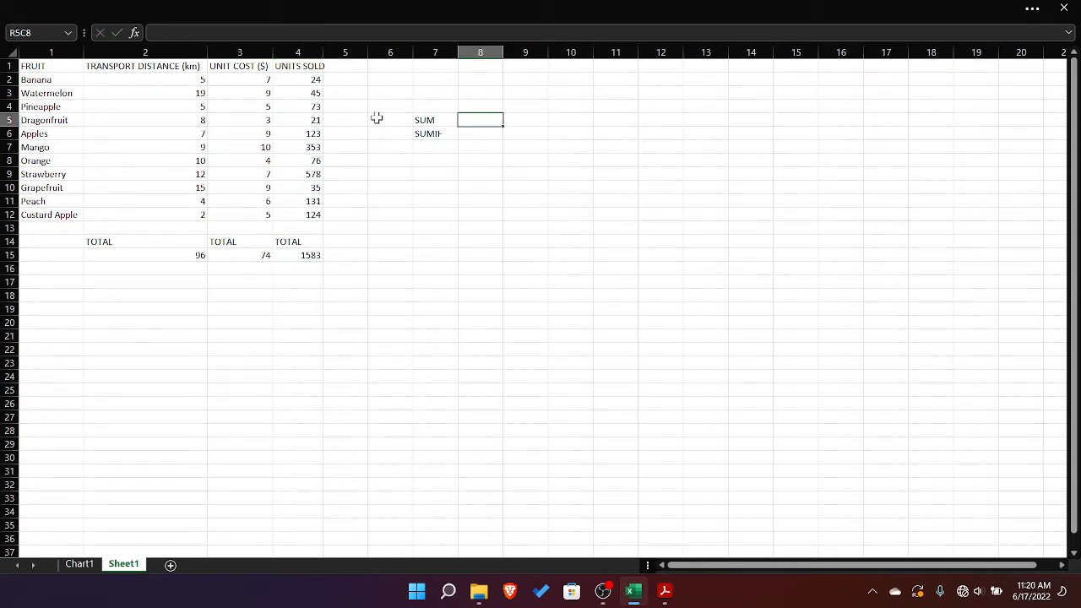
text(Addition)
drag(546, 182, 540, 177)
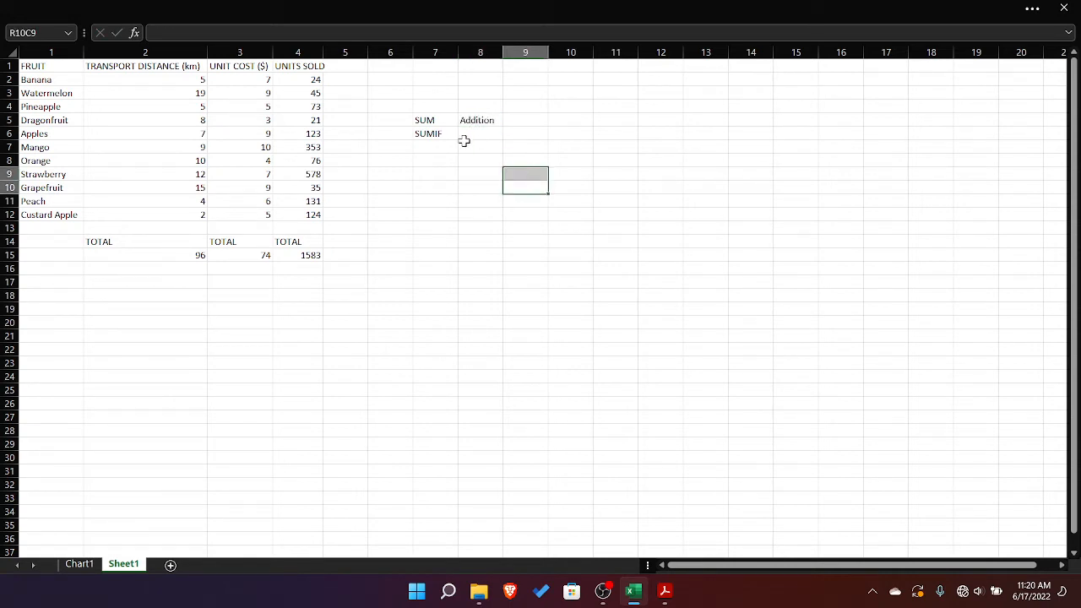
- Enter "Addition based on a Condition" beside the SUMIF label in R6C8 and widen column 8 to fit the text
click(467, 137)
drag(503, 52, 543, 52)
text(Addition based on a Condition)
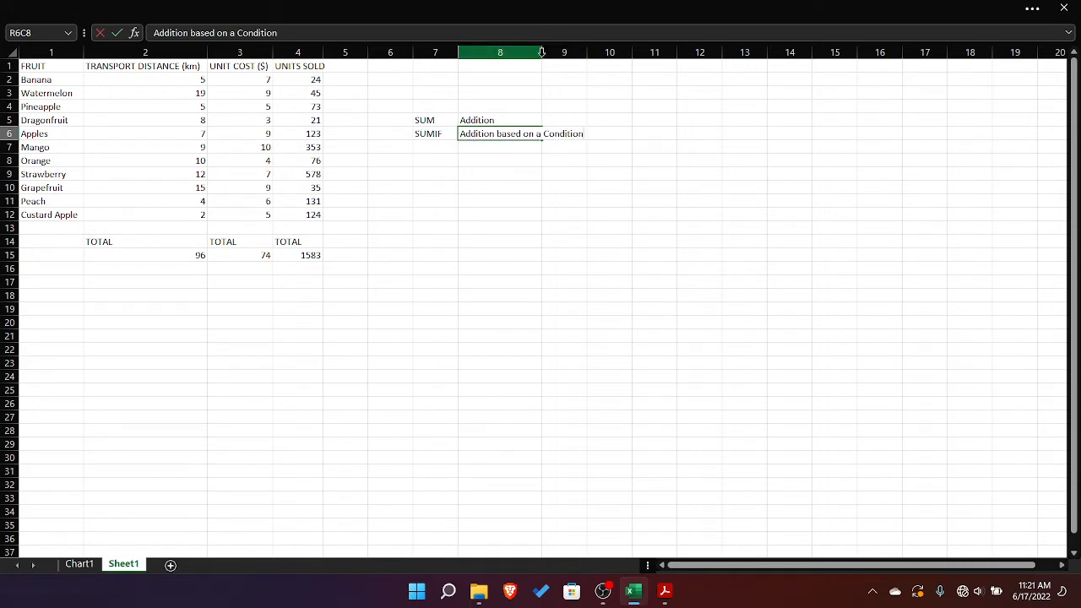
click(540, 52)
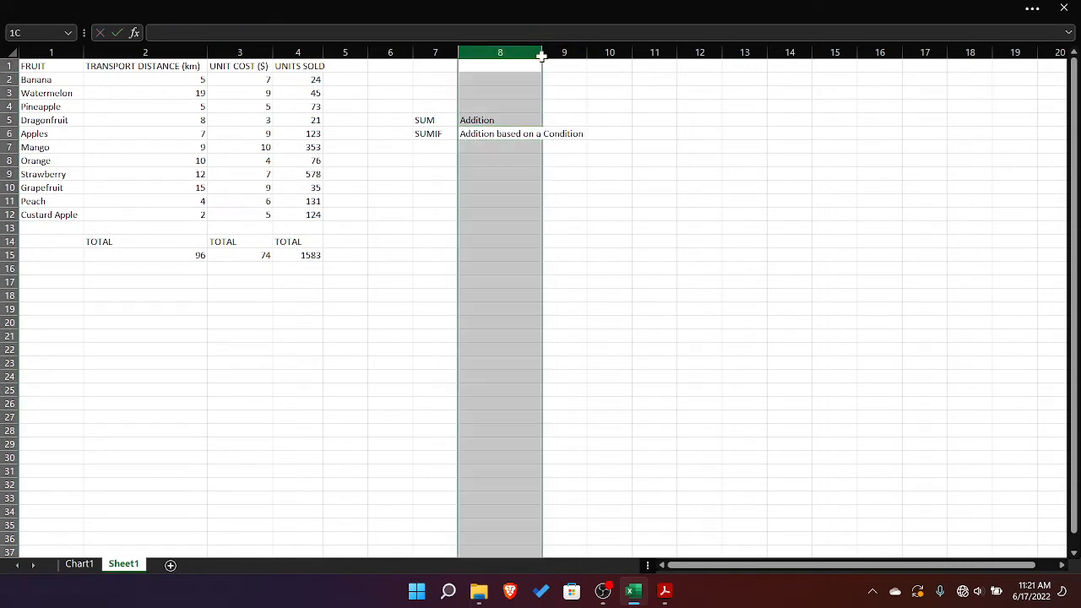
click(607, 119)
double_click(542, 51)
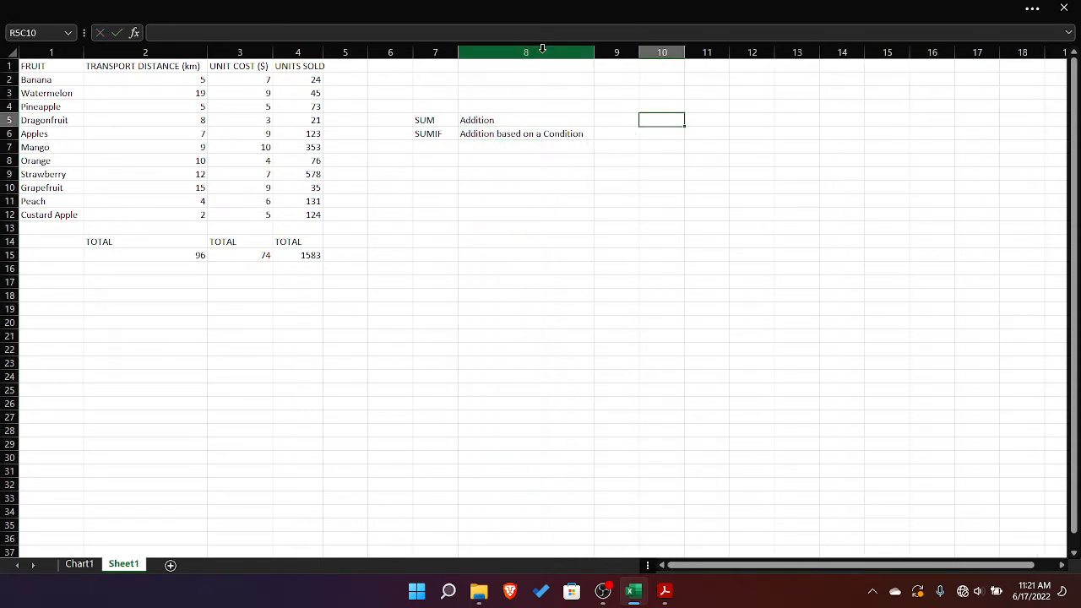
click(418, 256)
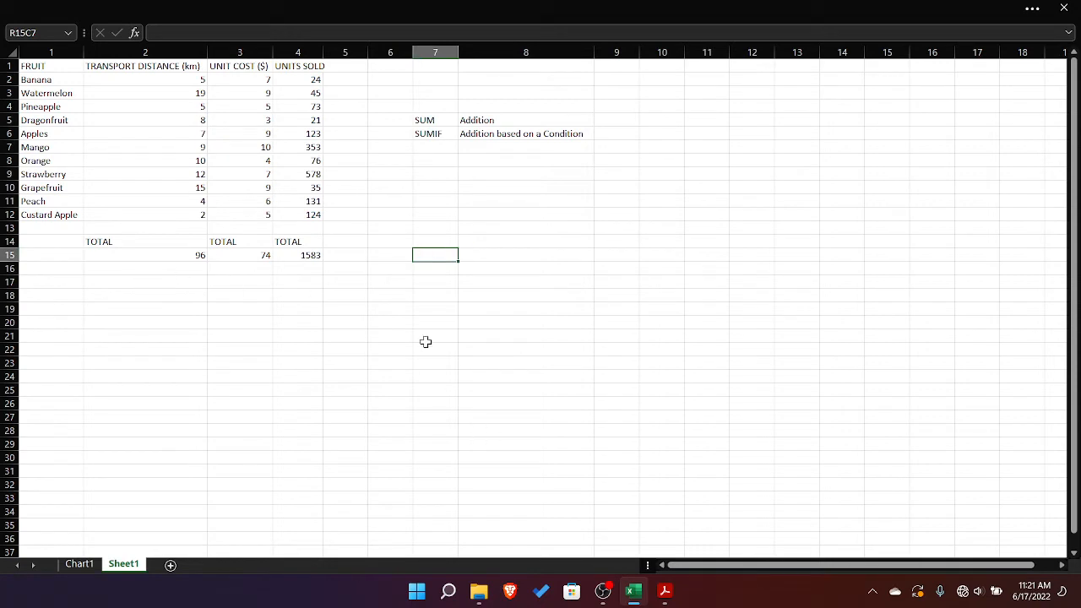
- Add the label "SUMIF" in cell R11C7 for the conditional sum example
click(435, 175)
click(438, 204)
text(SUMIF)
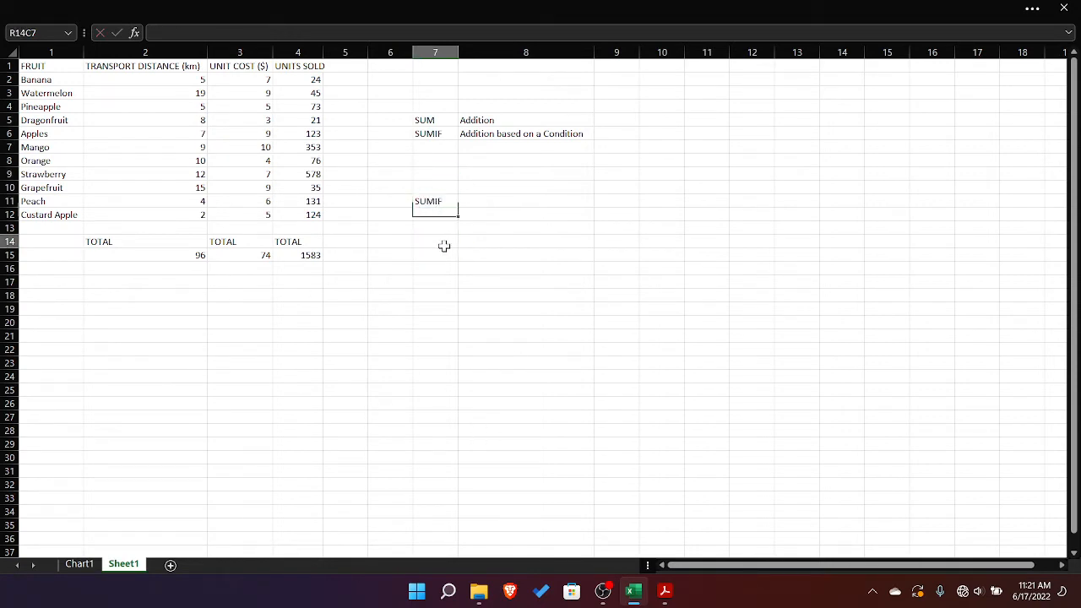
- Enter a SUMIF formula in R11C8 adding Units Sold (R2C4:R12C4) where Transport Distance (R2C2:R12C2) meets the criterion ">10"
click(553, 203)
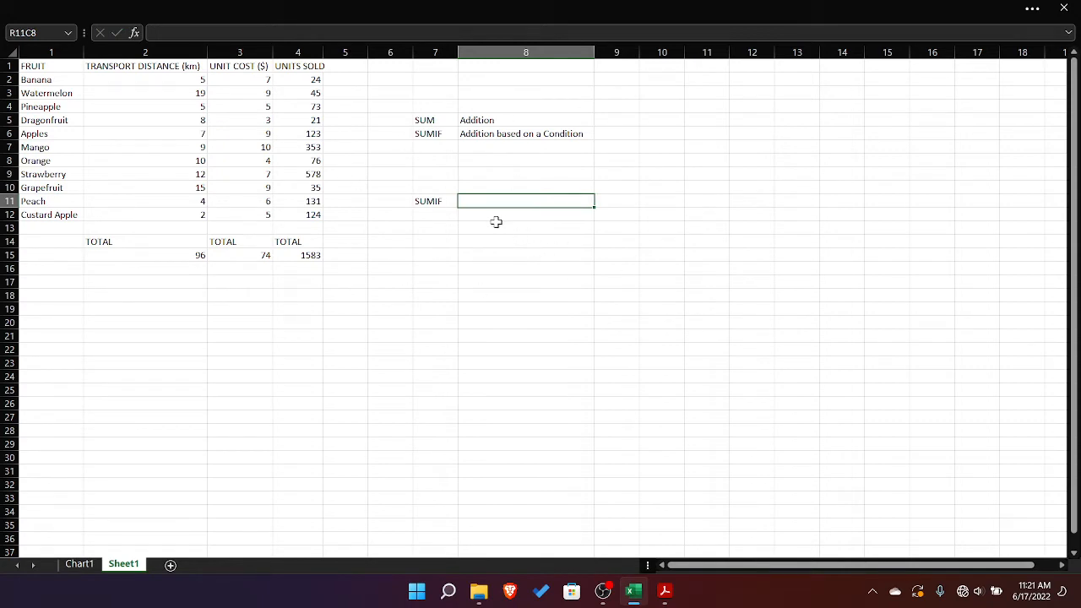
text(=SUMIF()
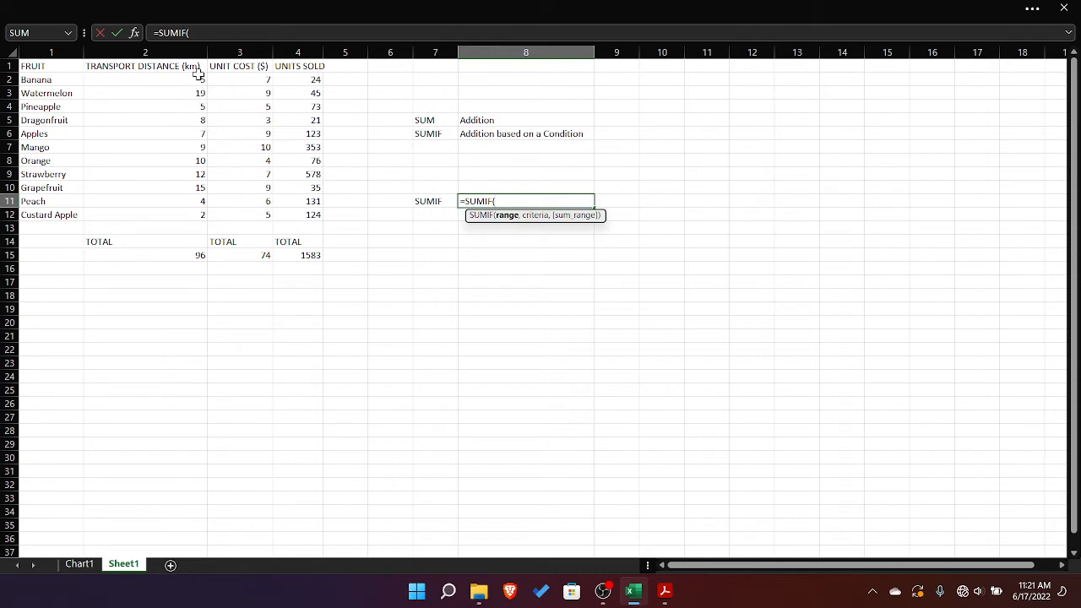
drag(172, 81, 147, 221)
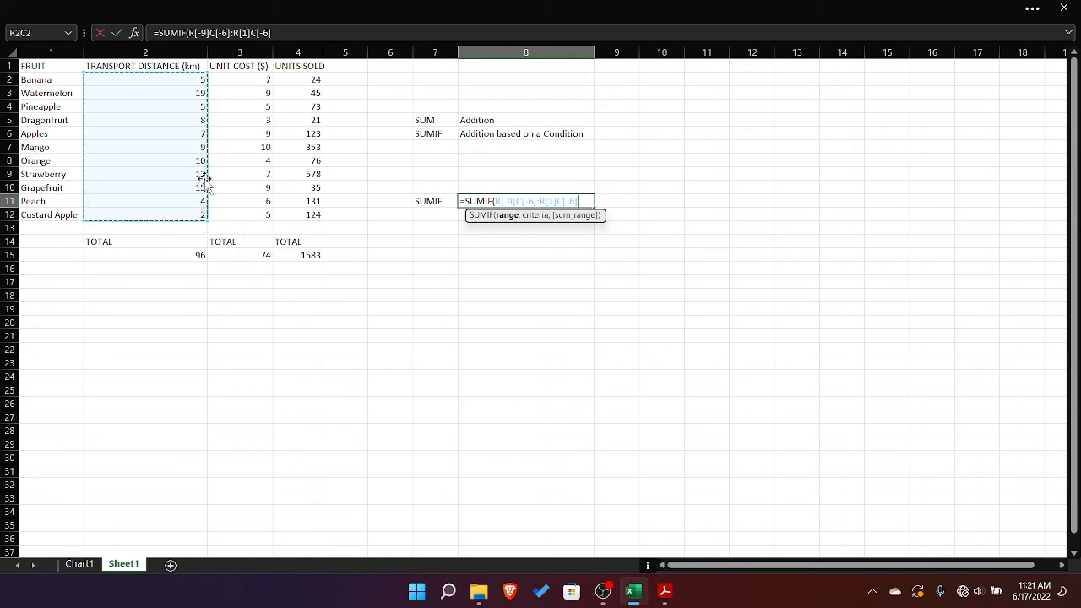
text(,)
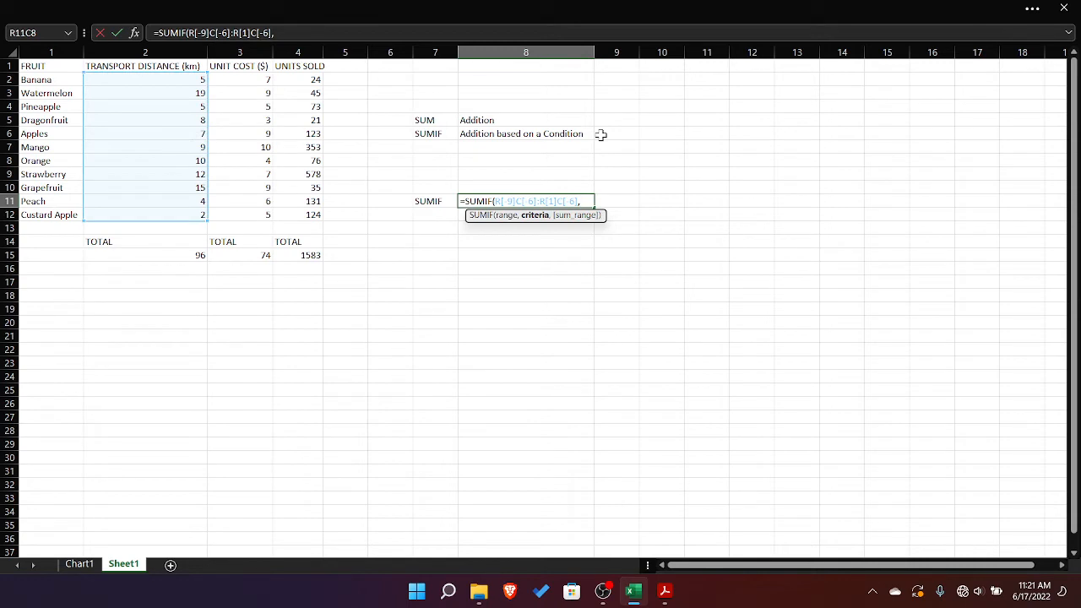
text(">120)
text(,)
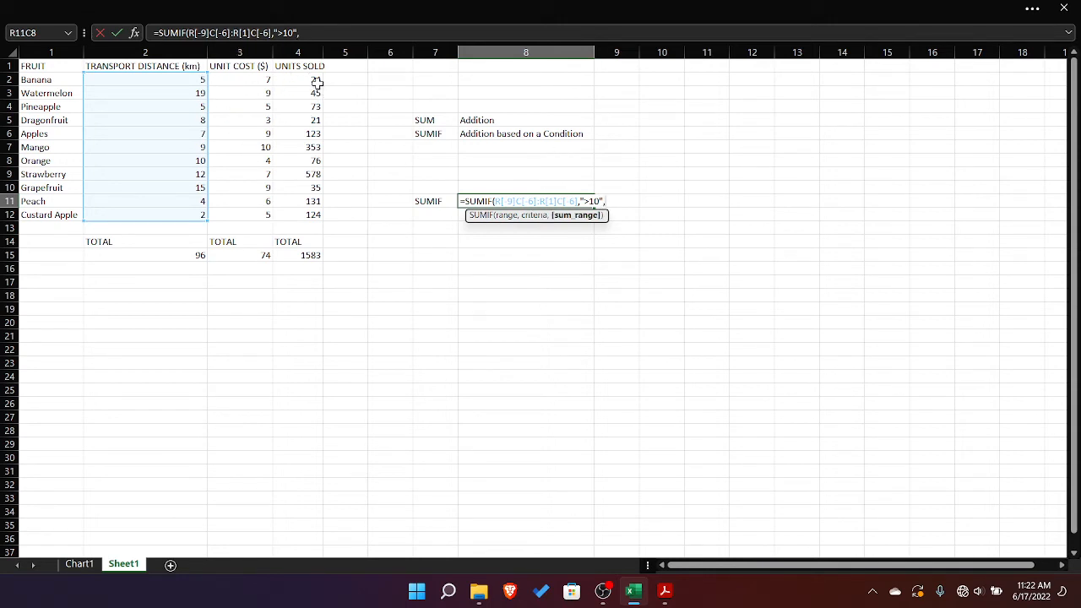
drag(309, 83, 311, 217)
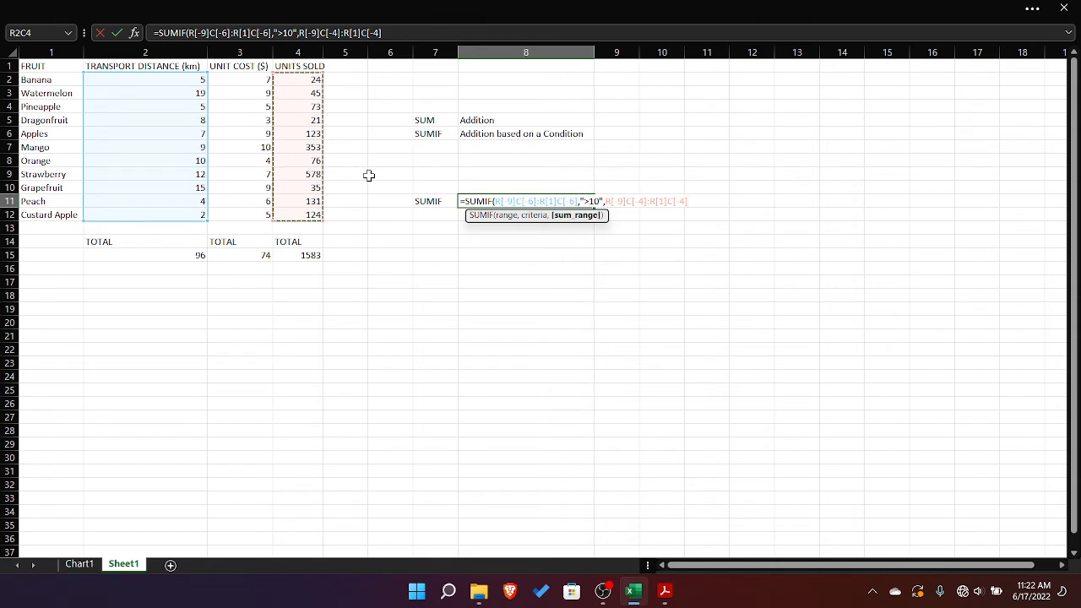
text())
key(Return)
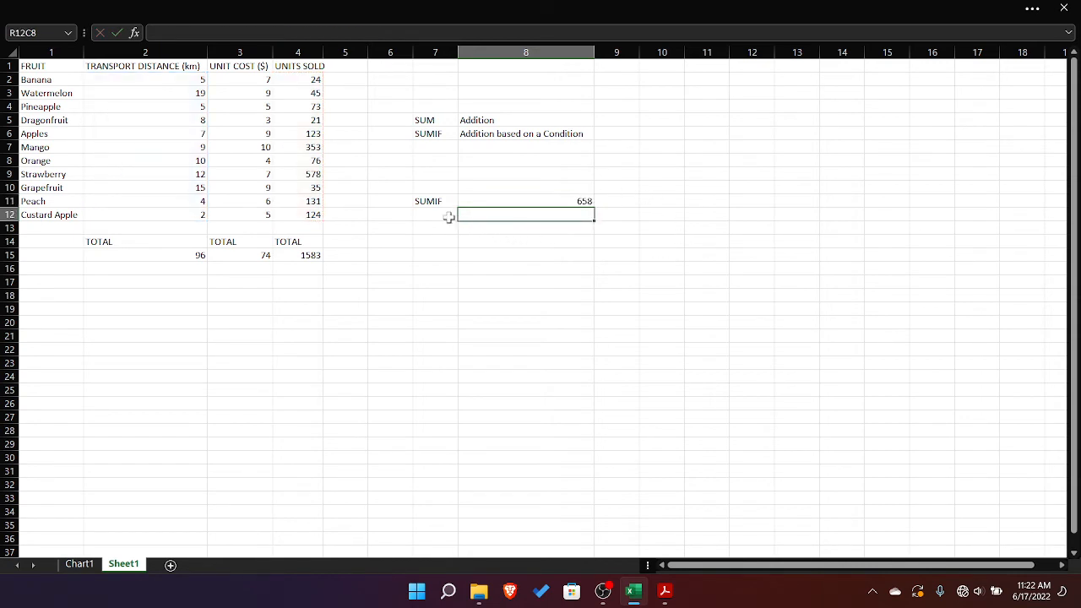
- Enter a SUM formula in R12C8 adding the units sold of Watermelon, Orange, Strawberry and Grapefruit
text(=sum)
key(Tab)
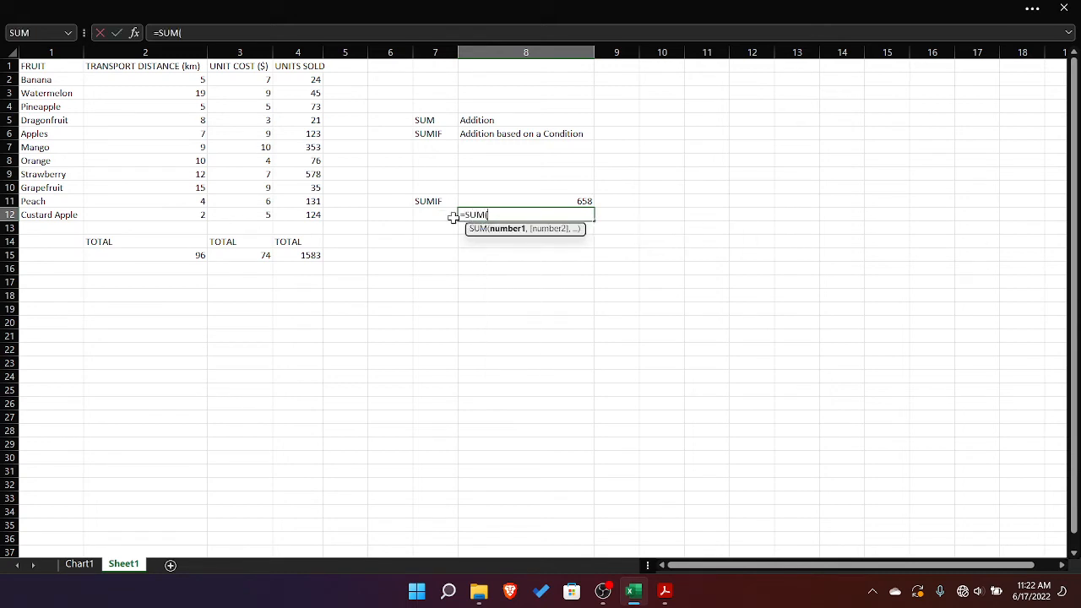
click(309, 92)
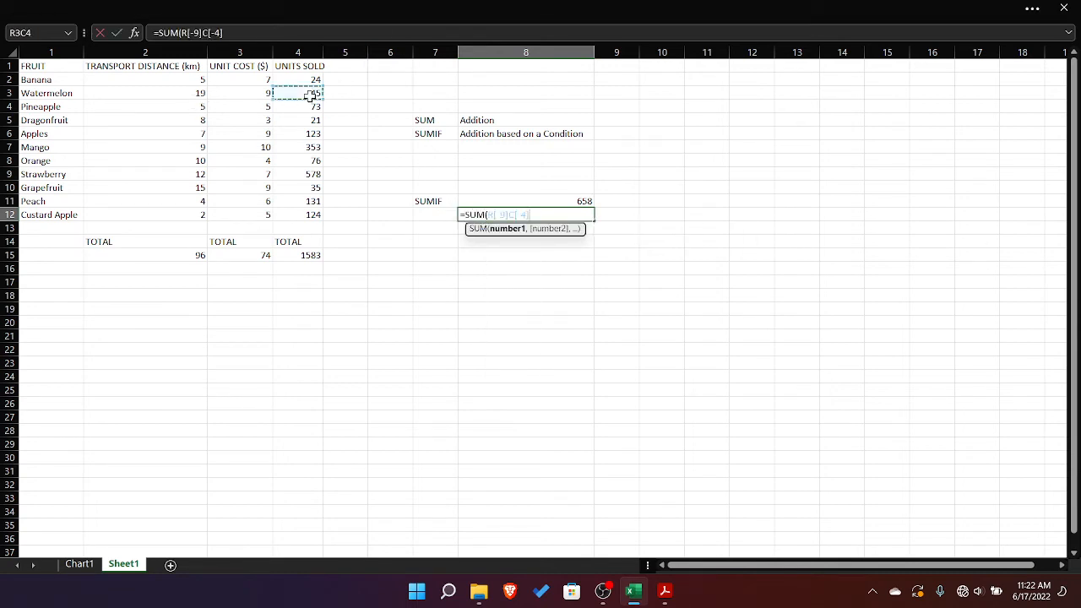
text(,)
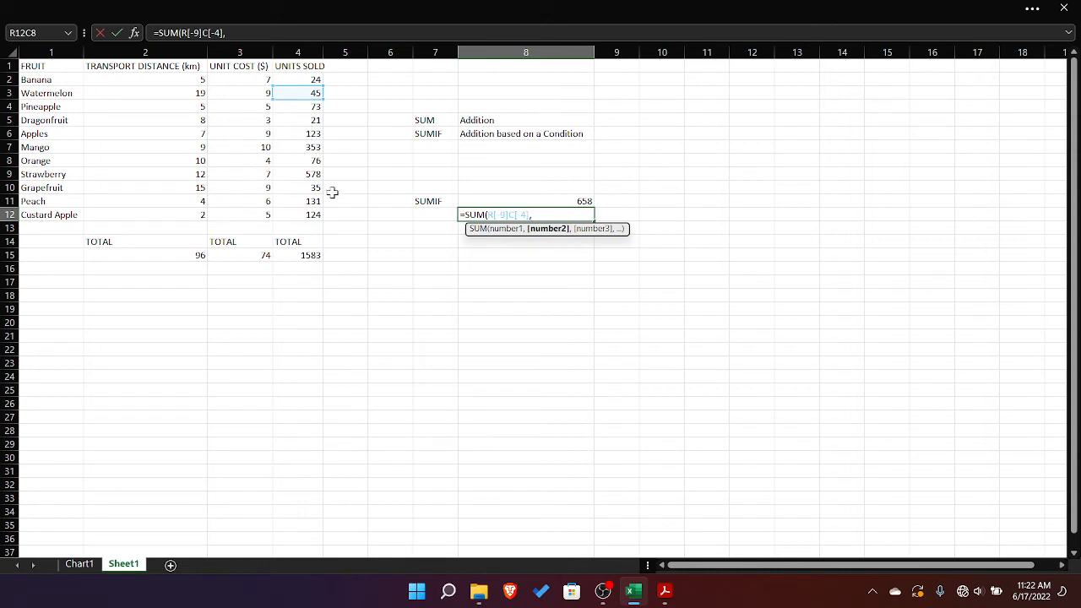
click(312, 160)
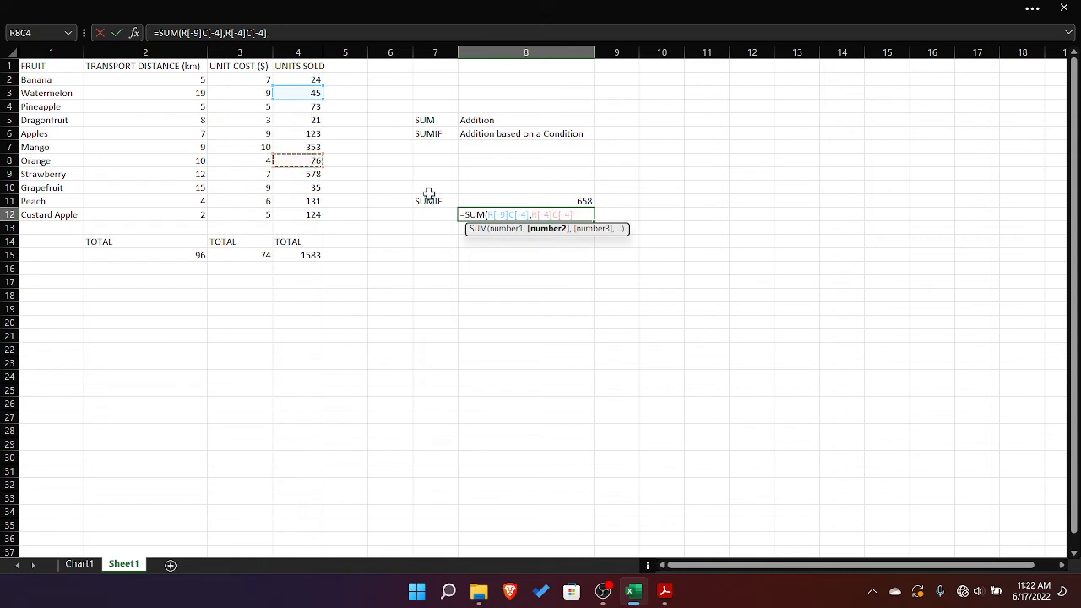
text(,)
click(314, 173)
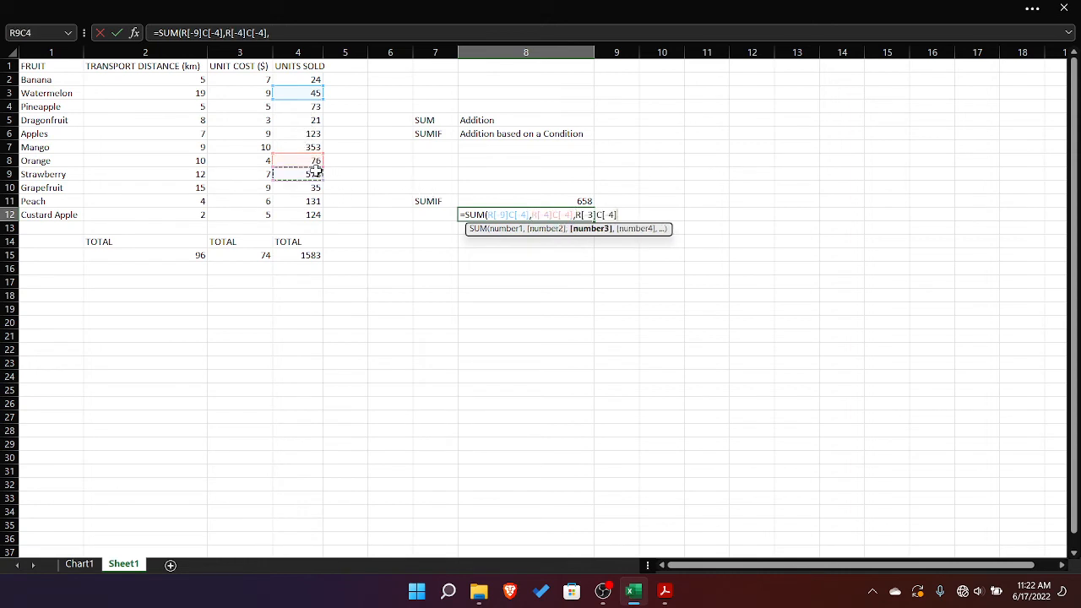
text(,R[-2]C[-4)
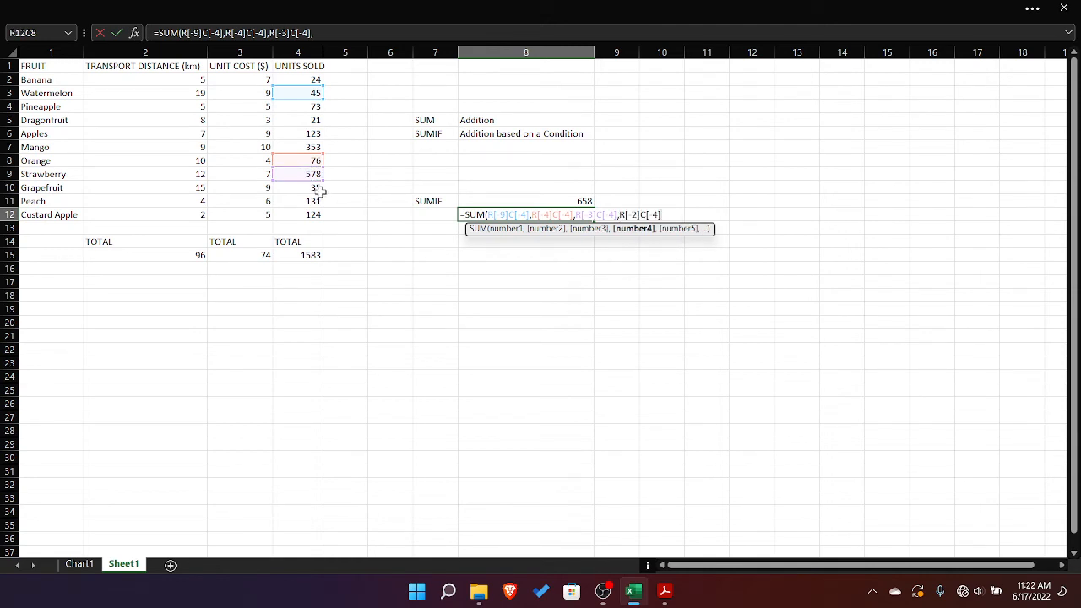
click(317, 189)
key(Return)
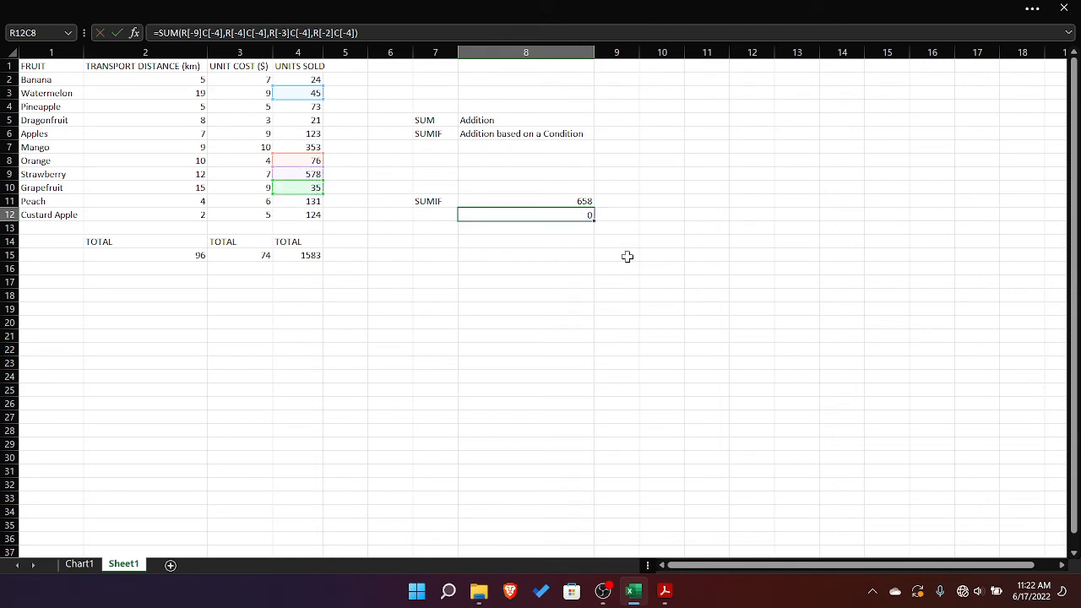
click(495, 214)
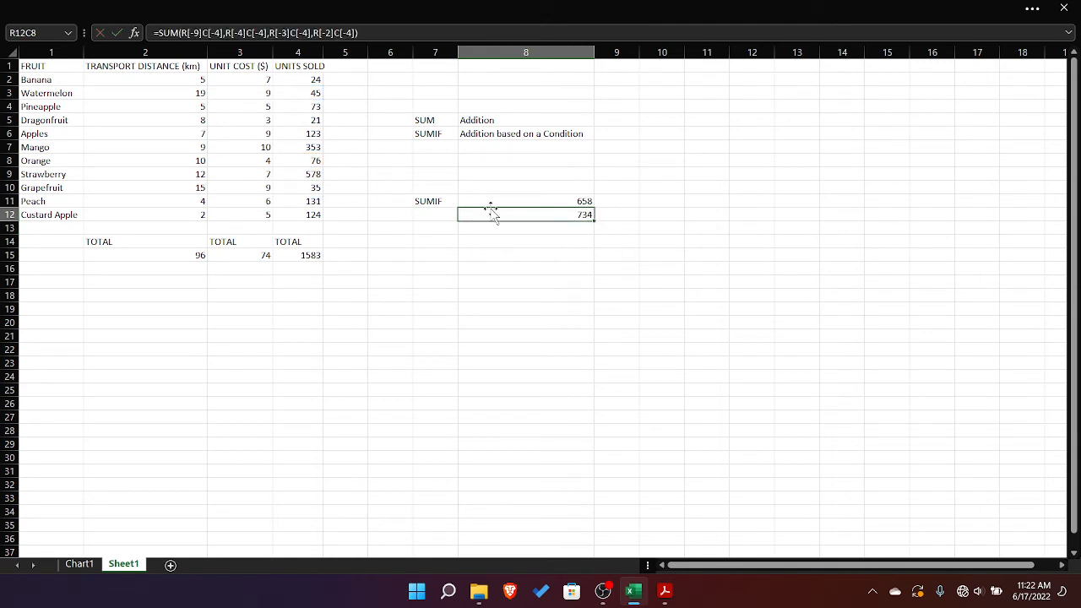
double_click(538, 211)
drag(665, 214, 491, 216)
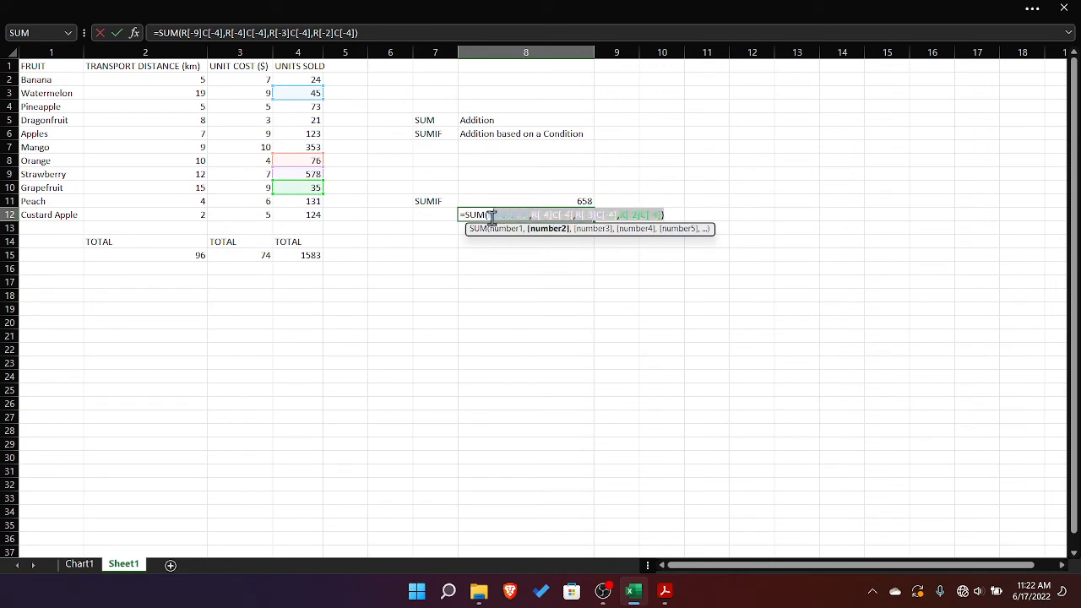
text(R)
key(BackSpace)
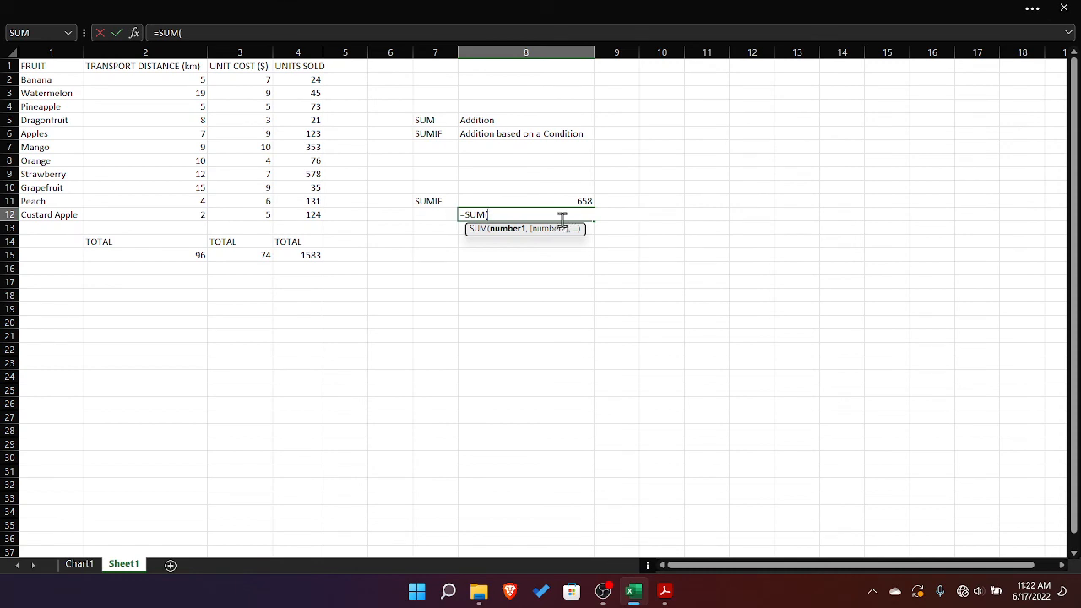
click(602, 243)
click(507, 269)
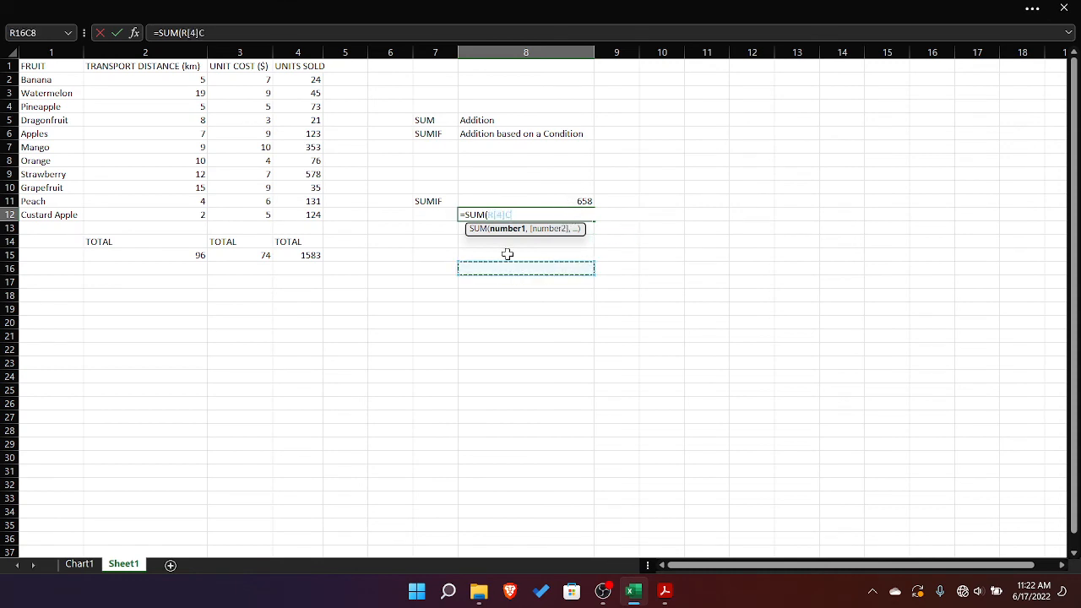
key(Escape)
- Note the comparison operators ">" in R15C8 and ">=" in R16C8
click(505, 246)
click(507, 257)
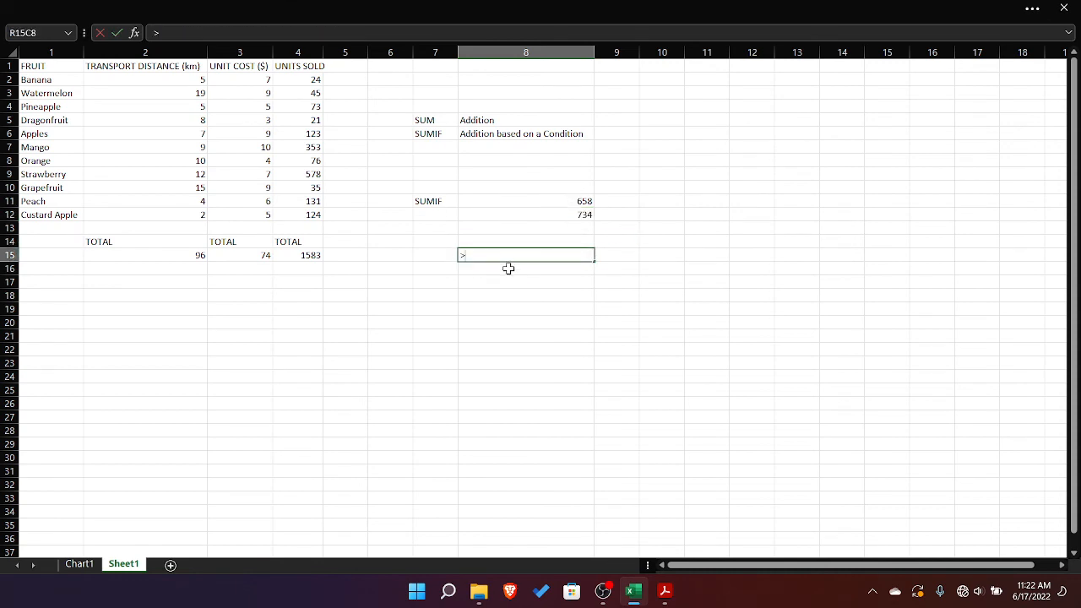
key(Return)
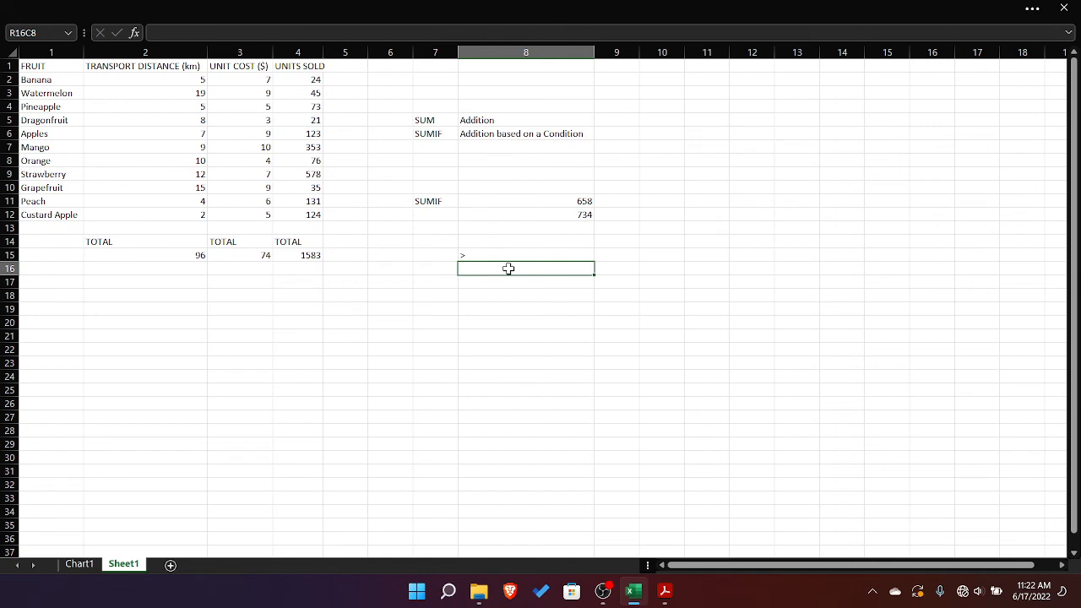
text(>=)
click(431, 268)
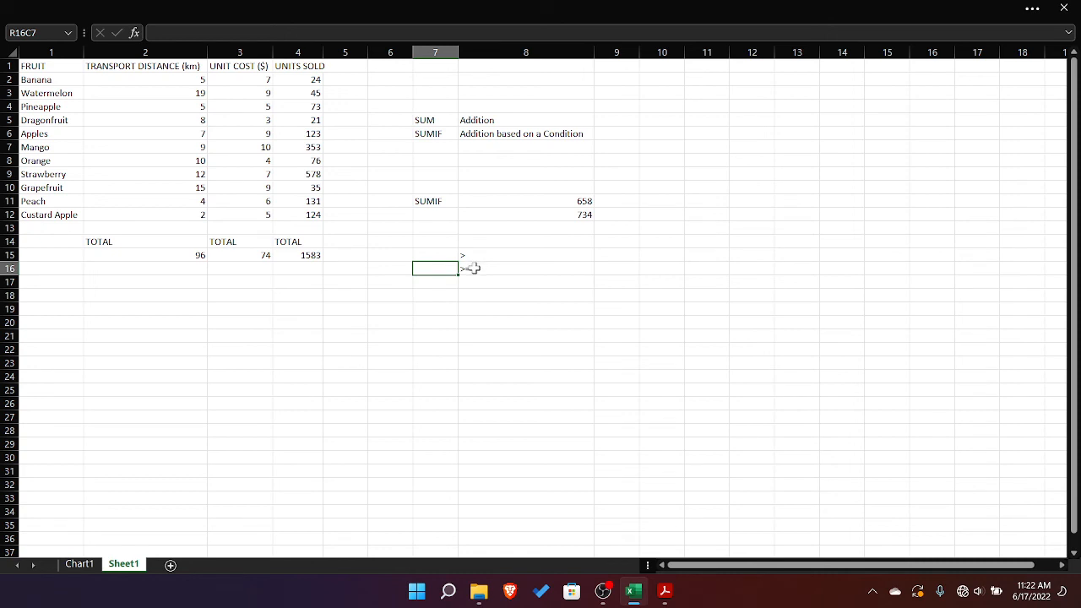
click(470, 267)
- Replace the formula in R12C8 with a SUM of the units sold of Watermelon, Strawberry and Grapefruit
click(574, 212)
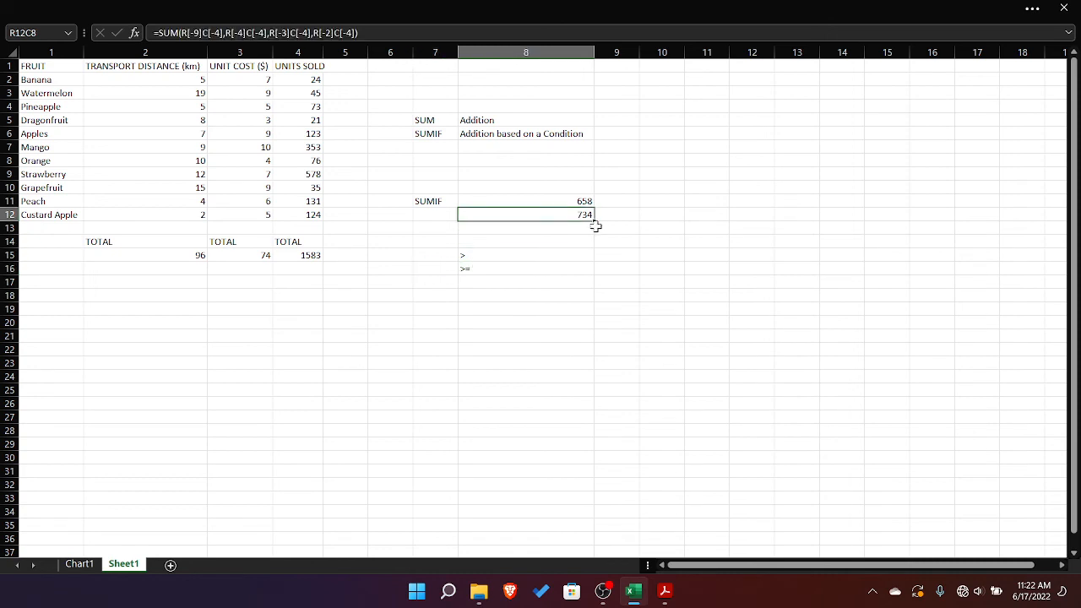
text(=SUM()
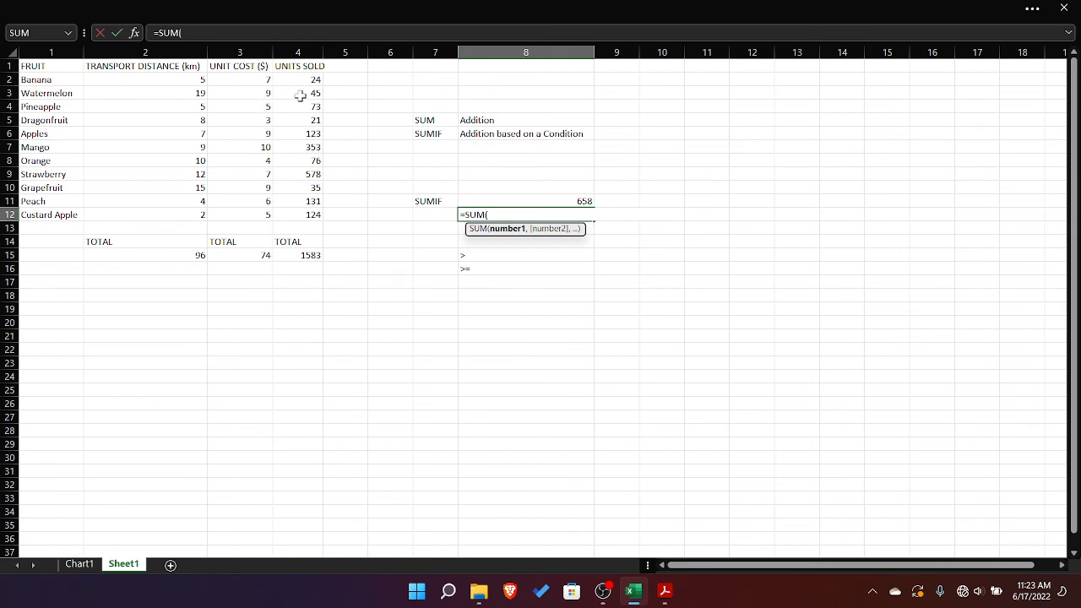
click(300, 93)
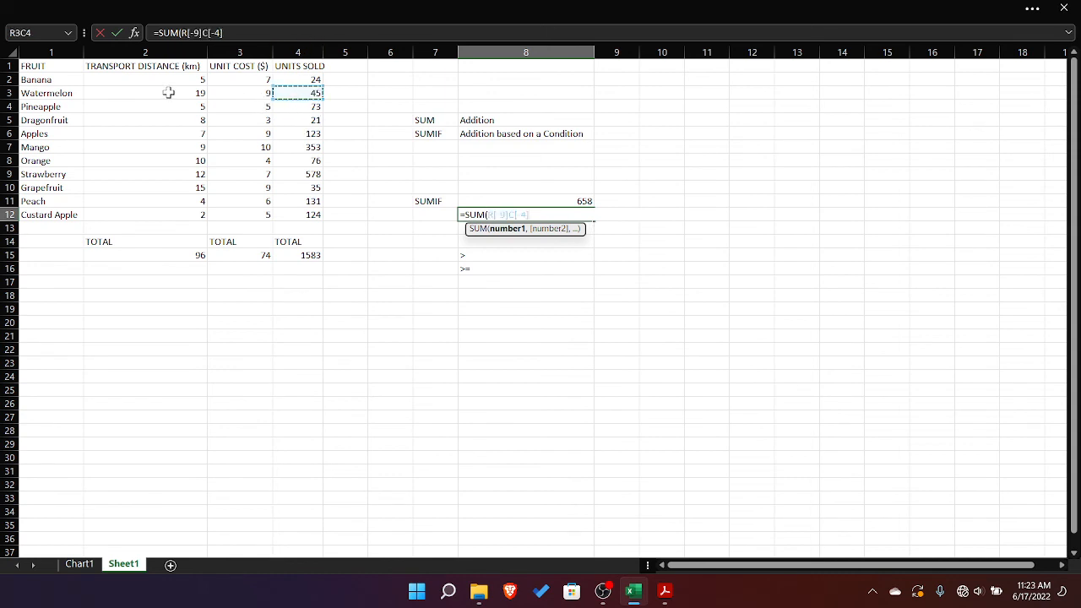
ctrl+click(314, 175)
ctrl+click(288, 186)
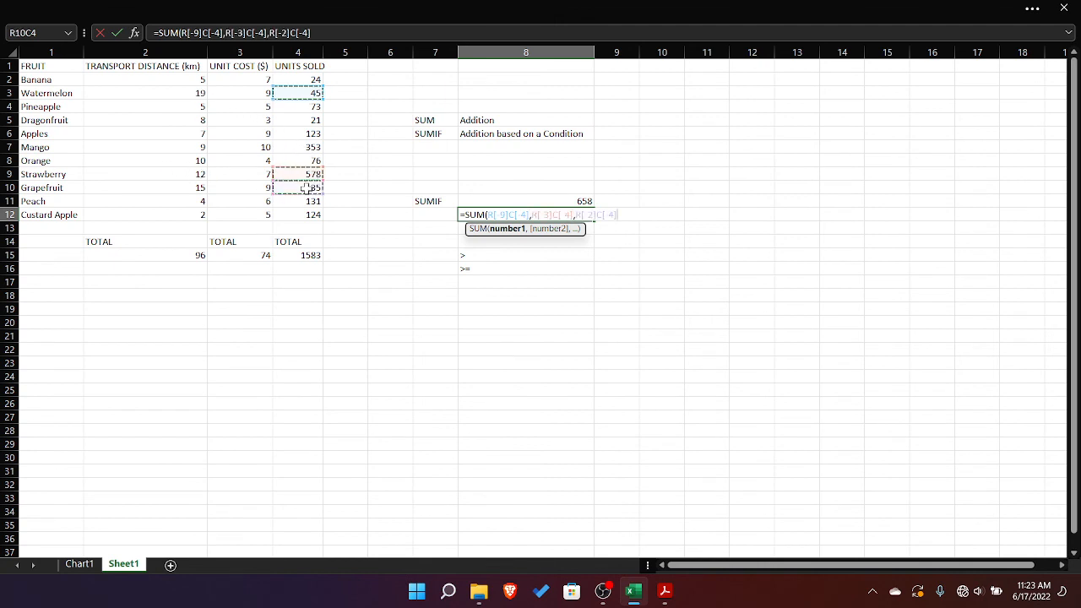
key(Return)
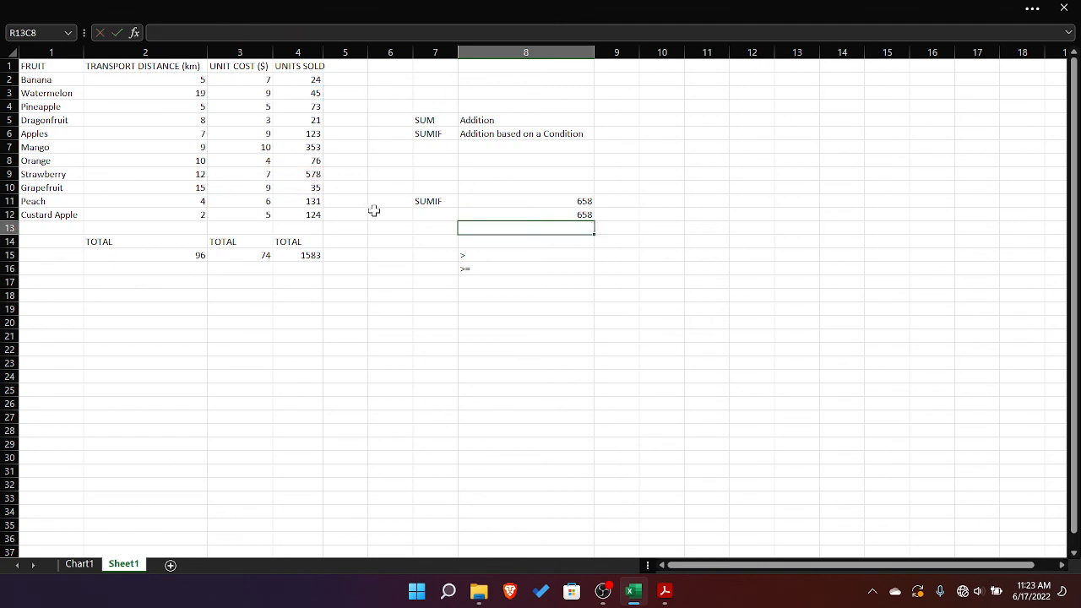
- Label the manual check in R12C7 as "SUM"
click(463, 215)
click(443, 215)
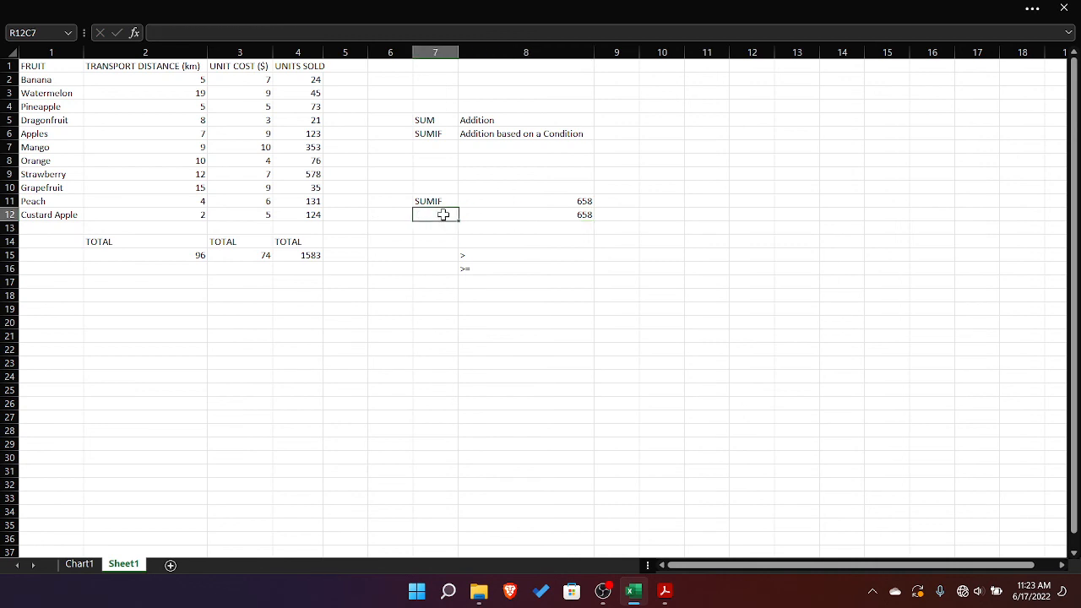
text(SUM)
- Clear the comparison operator notes from R16C8 and R15C8
key(BackSpace)
click(495, 268)
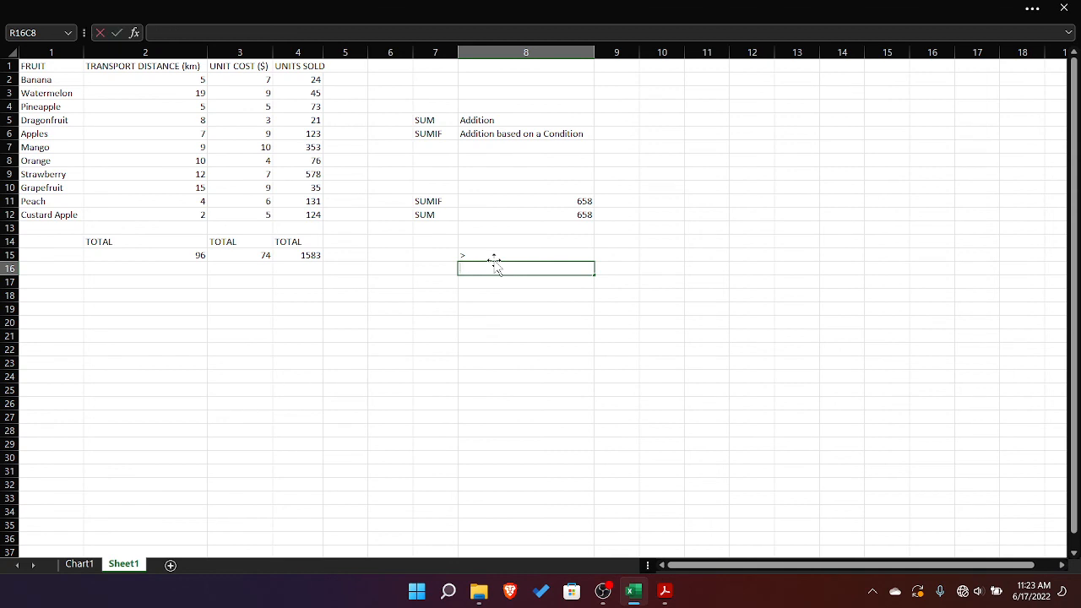
click(496, 256)
key(Delete)
click(536, 311)
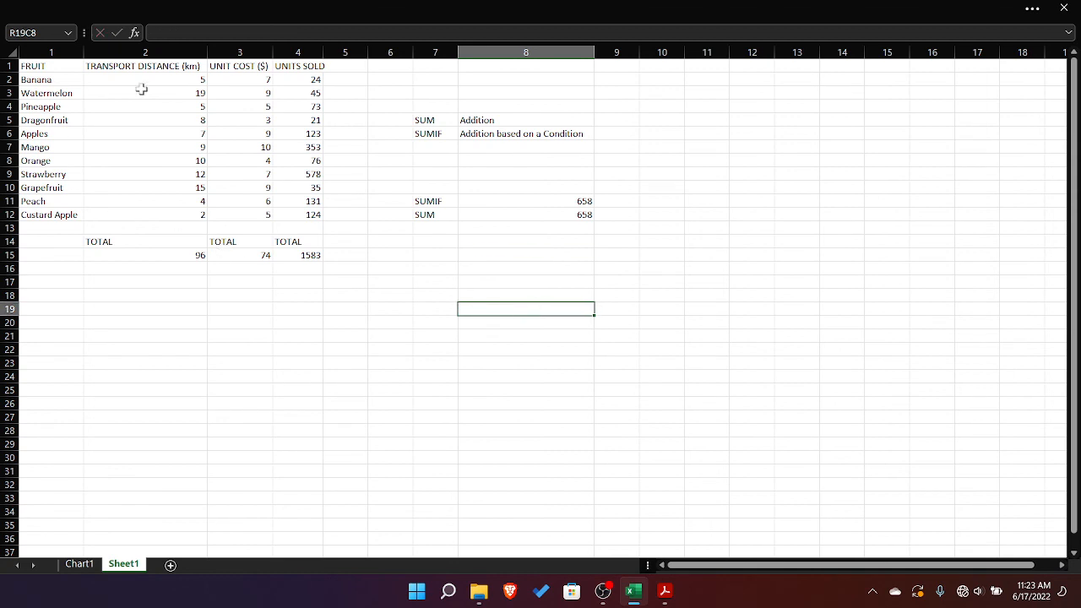